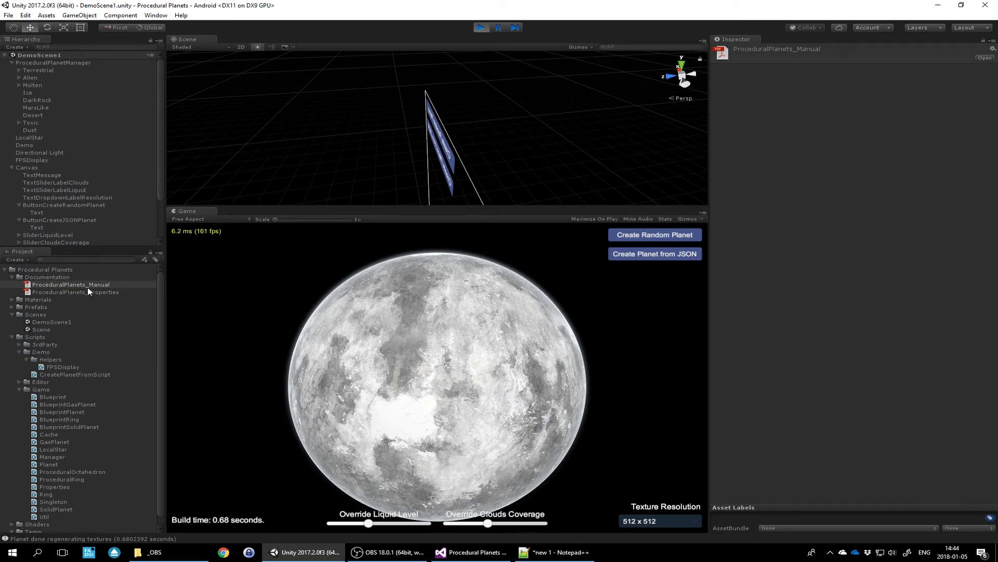
# - Open ProceduralPlanets_Manual in Acrobat, maximize it, and scroll to page 2's Alpha Version Disclaimer
pyautogui.doubleClick(76, 286)
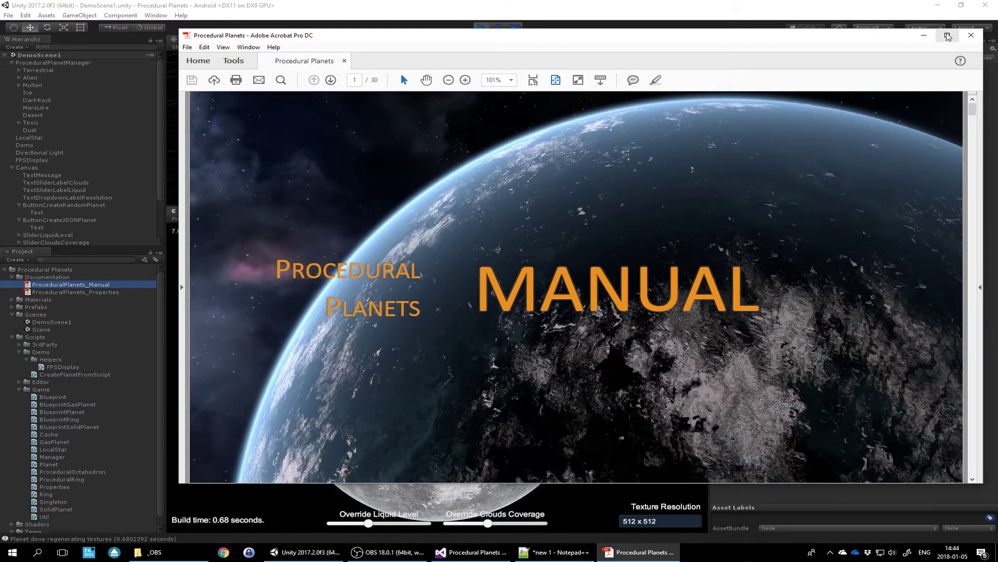
pyautogui.click(947, 35)
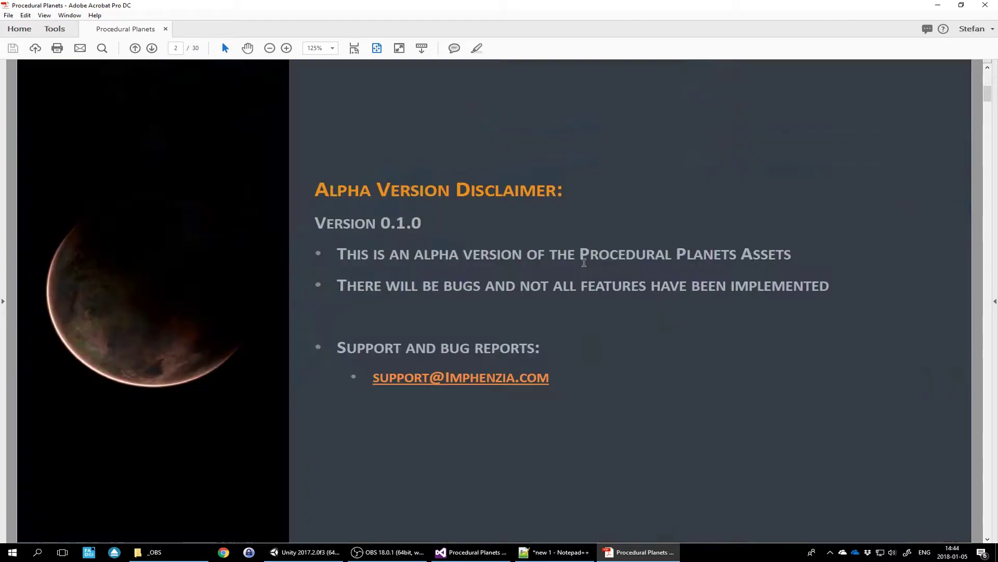
pyautogui.scroll(-3, 584, 263)
# - Advance the manual to page 3, Known Issues
pyautogui.press('Right')
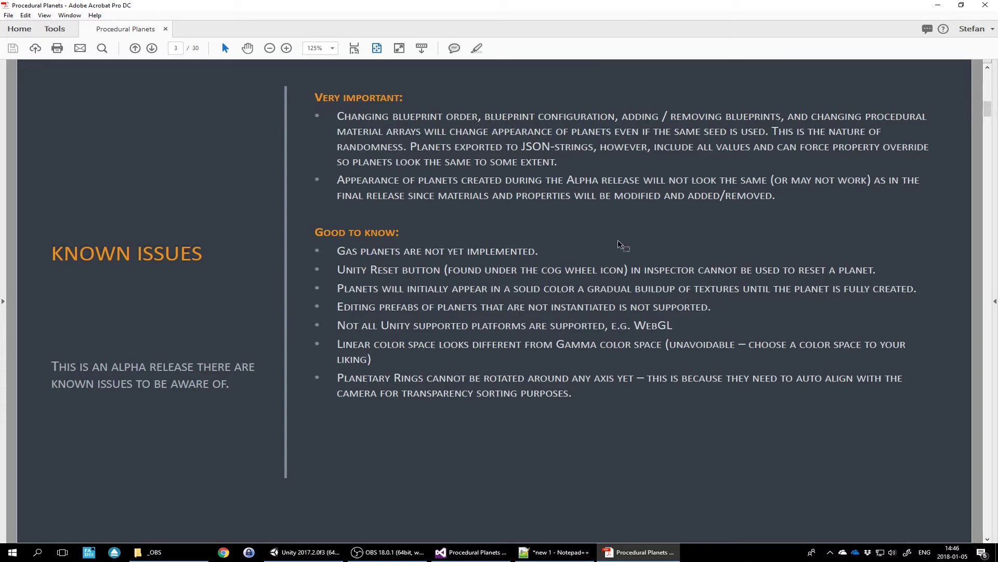
# - Stop play mode in Unity, check CameraParent's Transform options, then minimize the editor
pyautogui.click(335, 552)
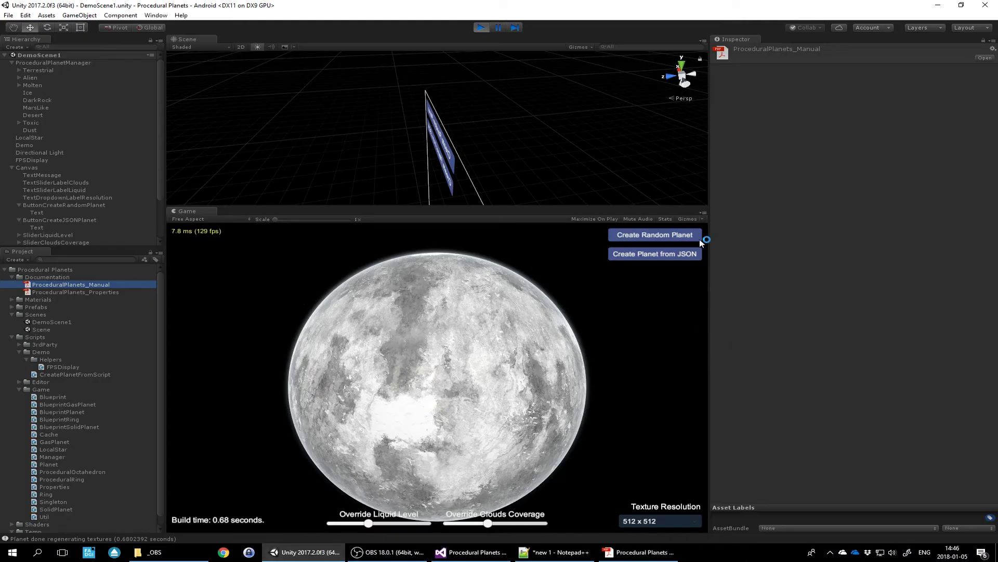
pyautogui.click(481, 27)
pyautogui.scroll(-3, 100, 176)
pyautogui.click(64, 242)
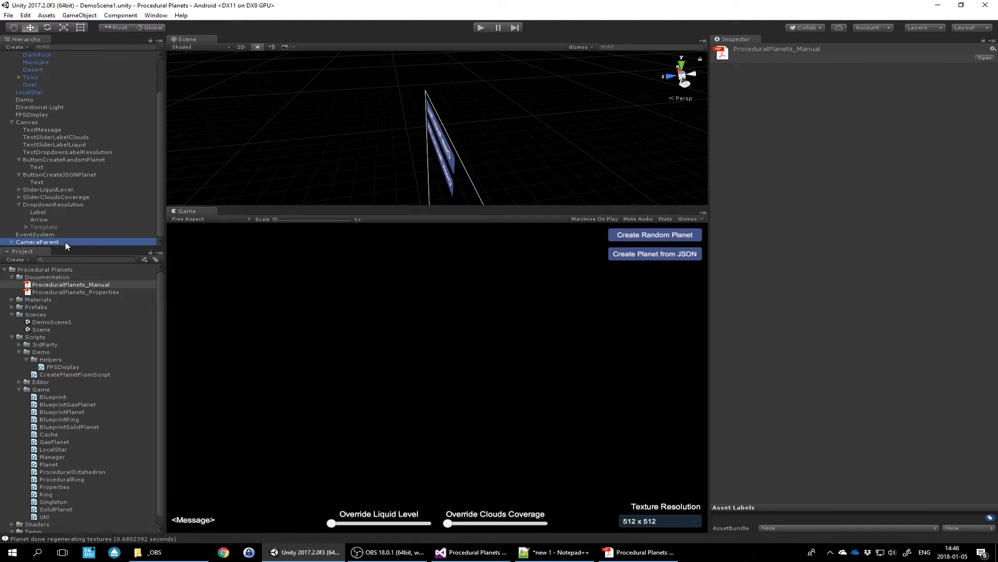
pyautogui.click(993, 71)
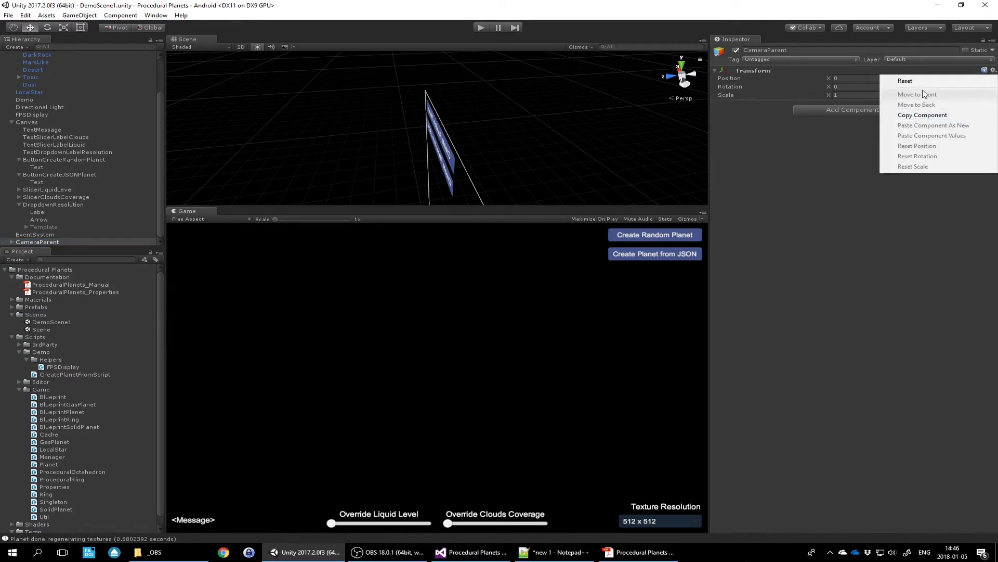
pyautogui.click(939, 4)
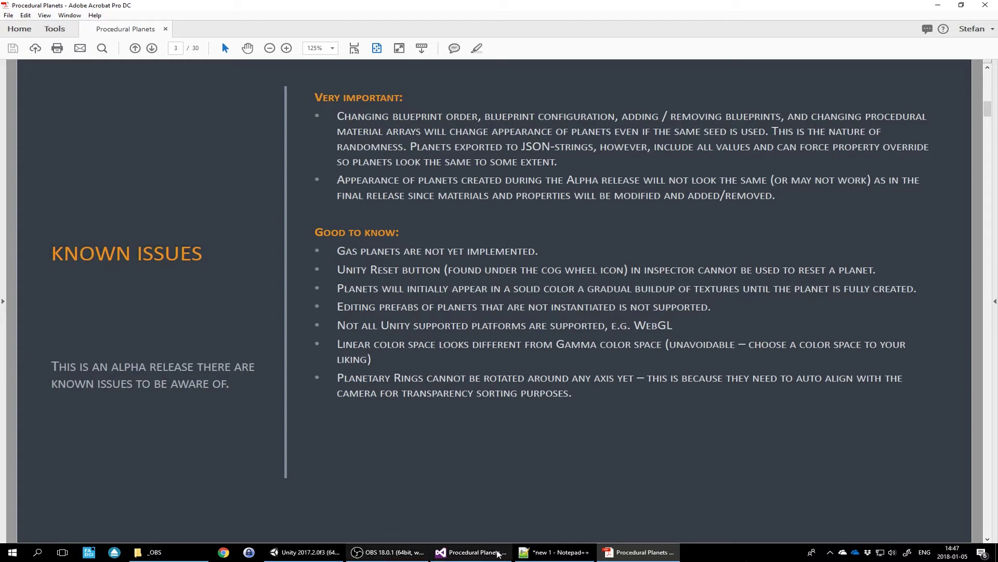
# - Select the Temp/MyFirstPlanet prefab in Unity, then return to the manual's Known Issues page
pyautogui.click(304, 552)
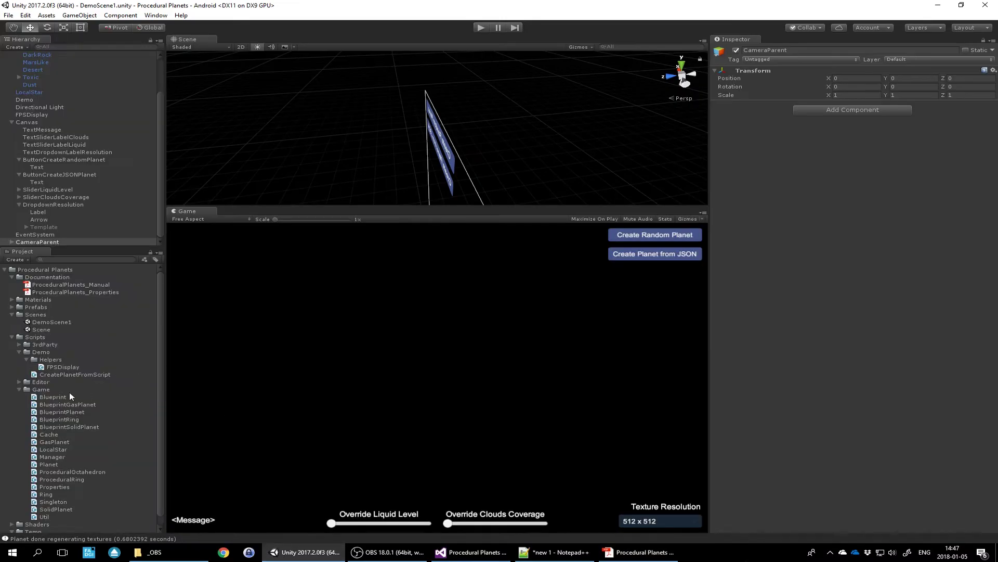
pyautogui.scroll(-1, 70, 396)
pyautogui.click(52, 528)
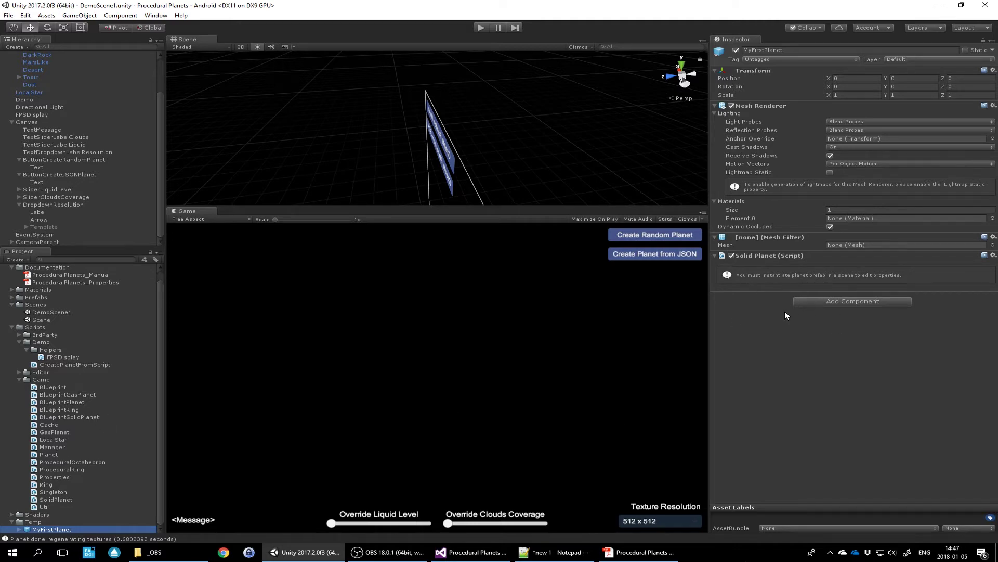
pyautogui.hotkey('alt', 'Tab')
pyautogui.hotkey('alt', 'Tab')
pyautogui.hotkey('alt', 'Tab')
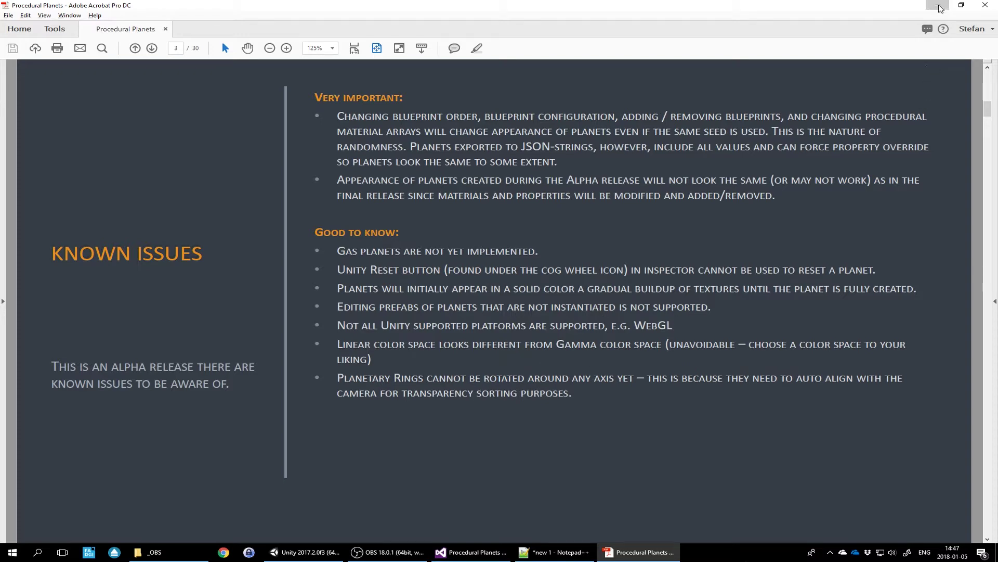
# - Back in Unity, run the demo scene and generate a new random planet
pyautogui.click(938, 5)
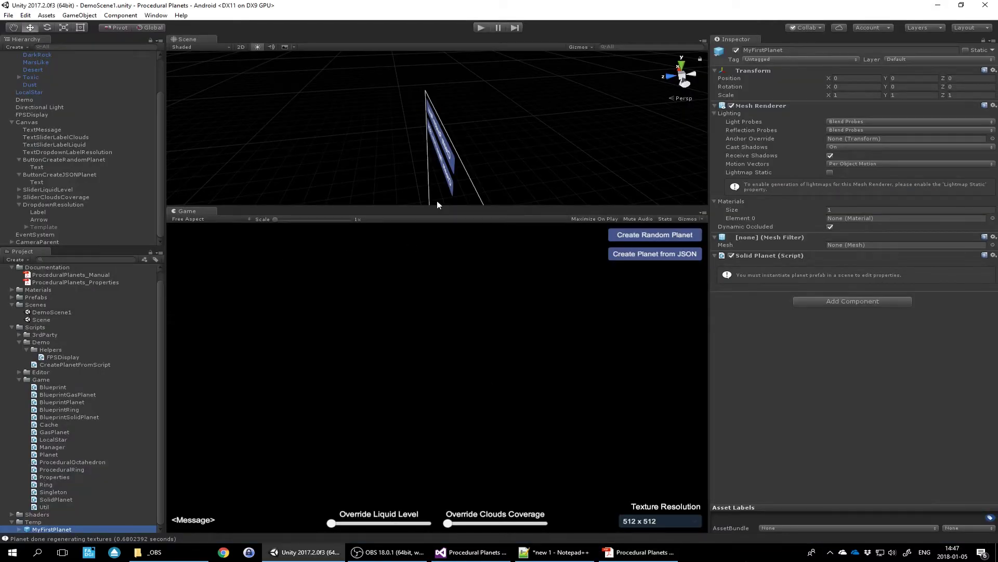
pyautogui.click(481, 29)
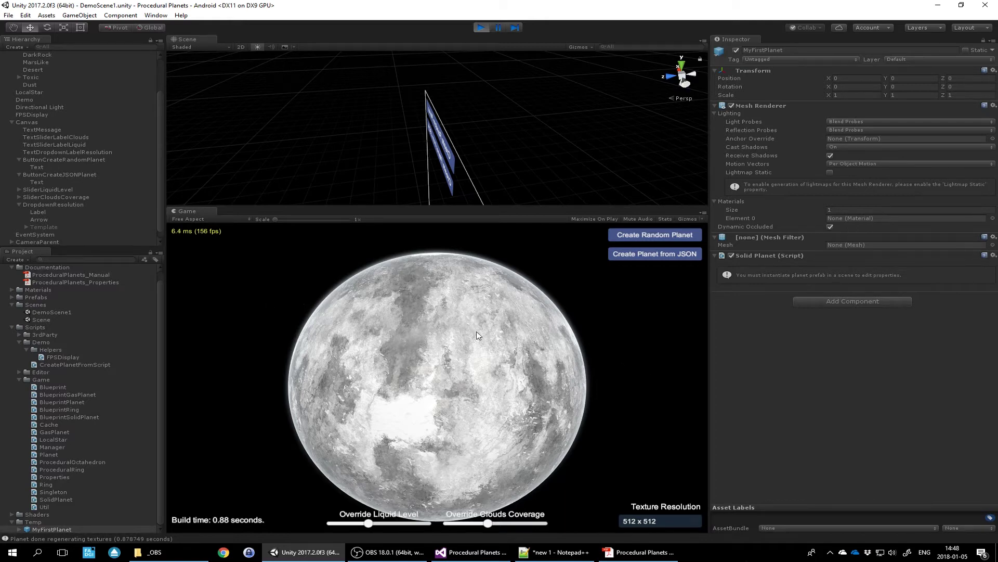
pyautogui.click(682, 240)
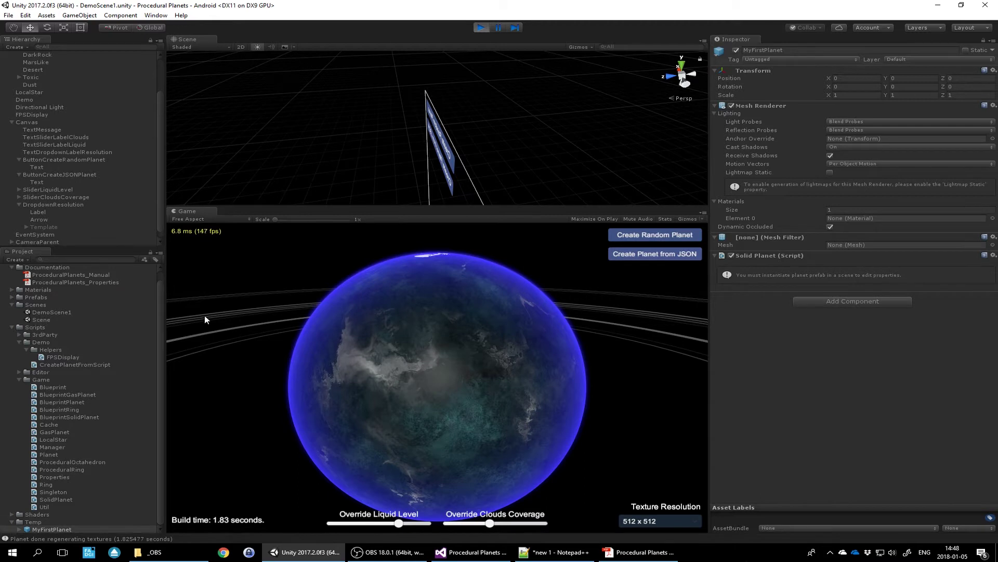
# - Select New Procedural Planet's Ring and inspect its Y (100) and Z rotation fields
pyautogui.scroll(-1, 77, 206)
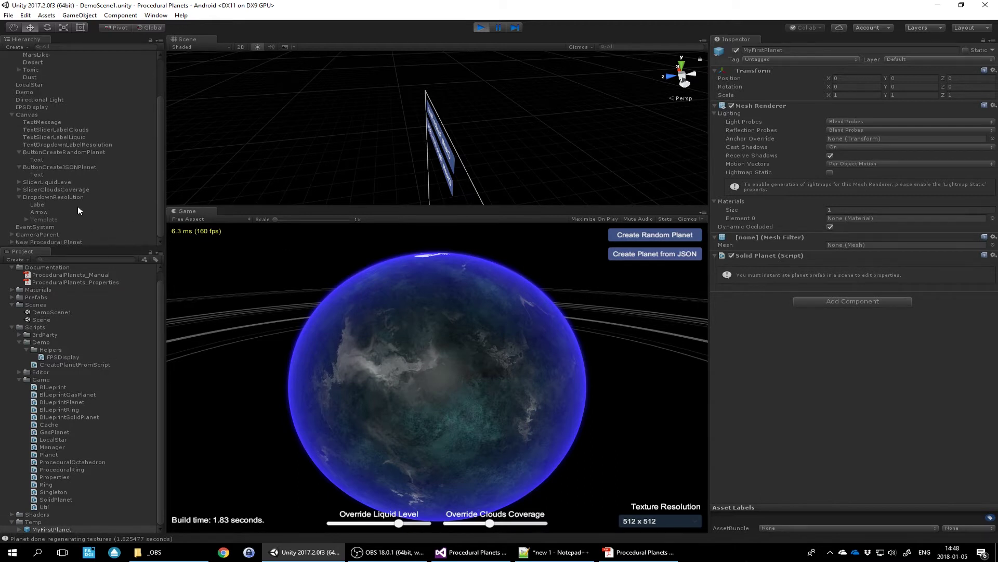
pyautogui.click(27, 530)
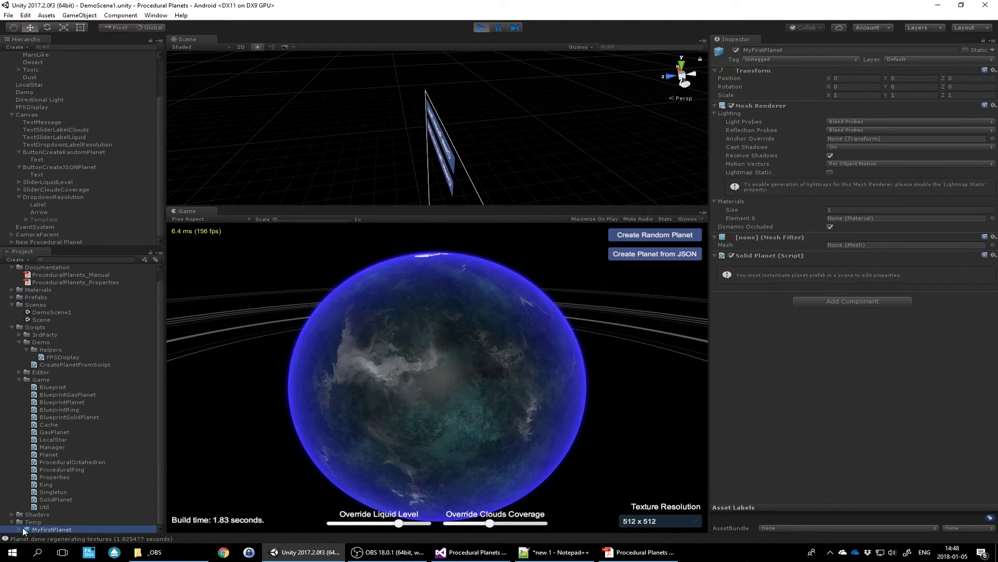
pyautogui.click(52, 242)
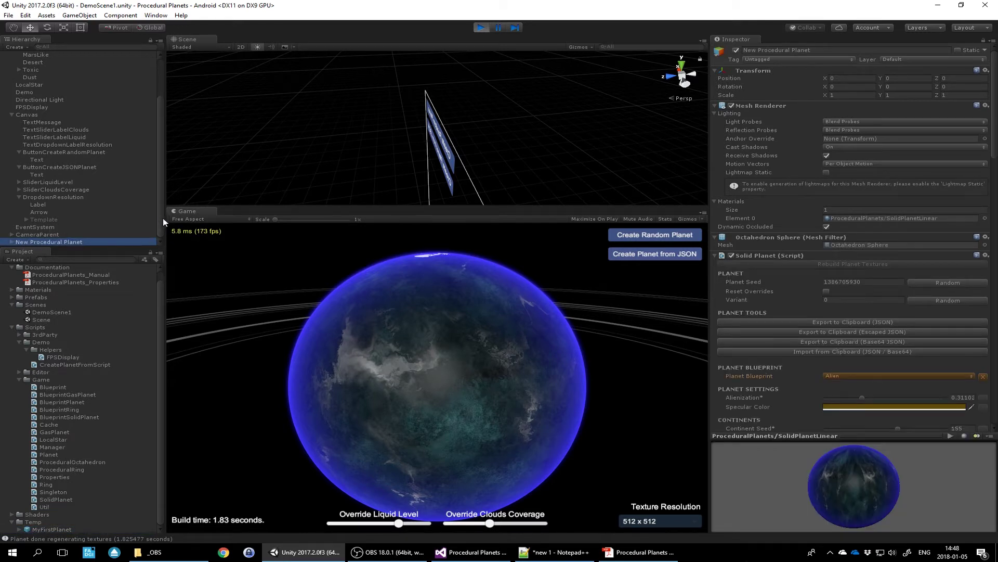
pyautogui.click(12, 242)
pyautogui.click(27, 241)
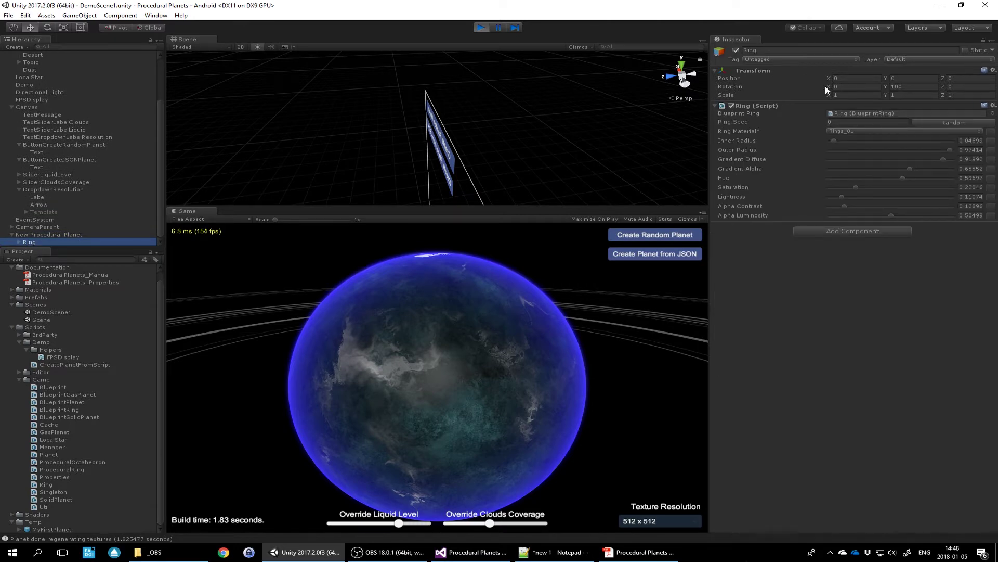
pyautogui.click(891, 86)
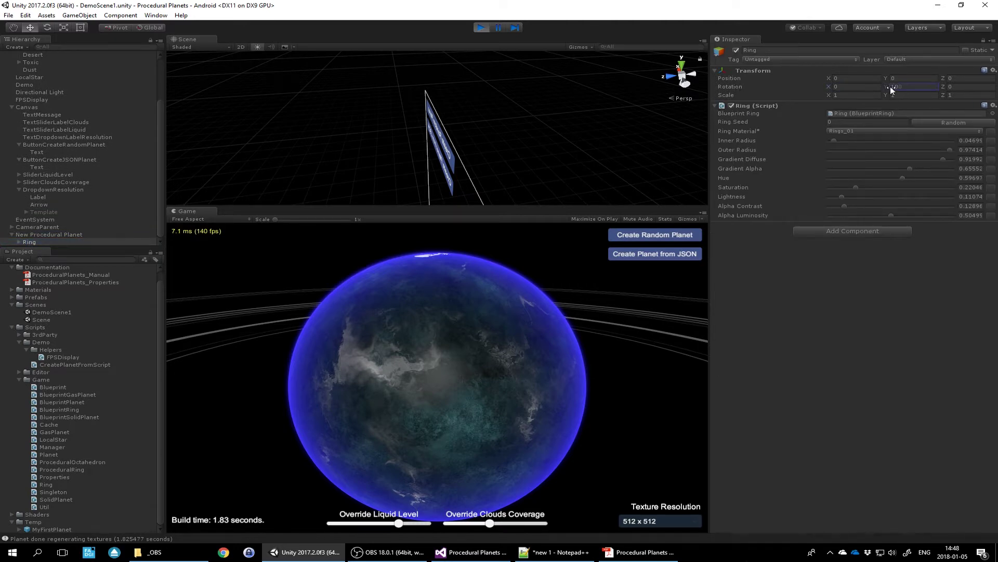
pyautogui.click(968, 87)
pyautogui.moveTo(462, 125); pyautogui.dragTo(467, 90)
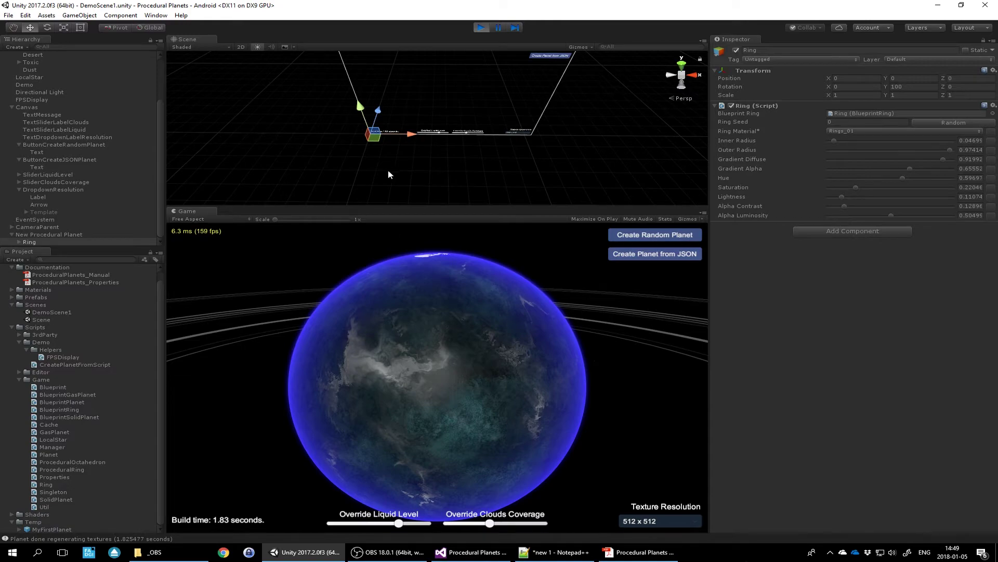
# - Stop the demo, switch to Acrobat, and scroll to page 4, Platform Support
pyautogui.click(481, 27)
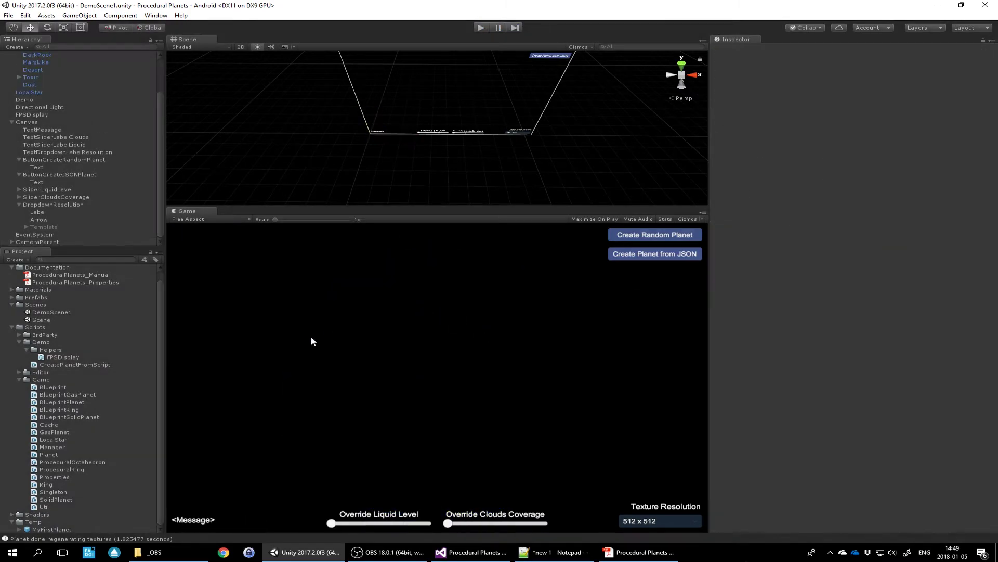
pyautogui.hotkey('alt', 'Tab')
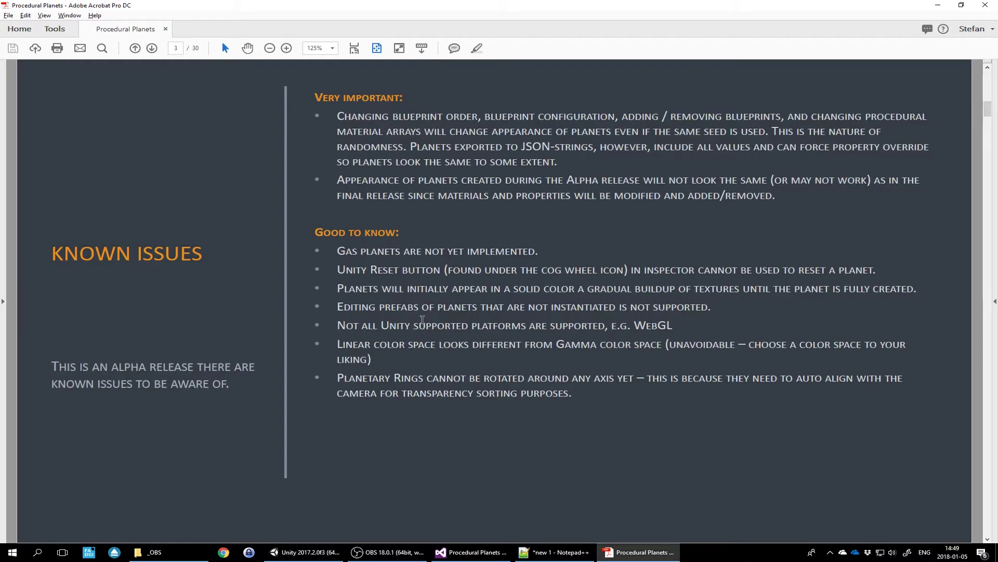
pyautogui.scroll(-1, 421, 319)
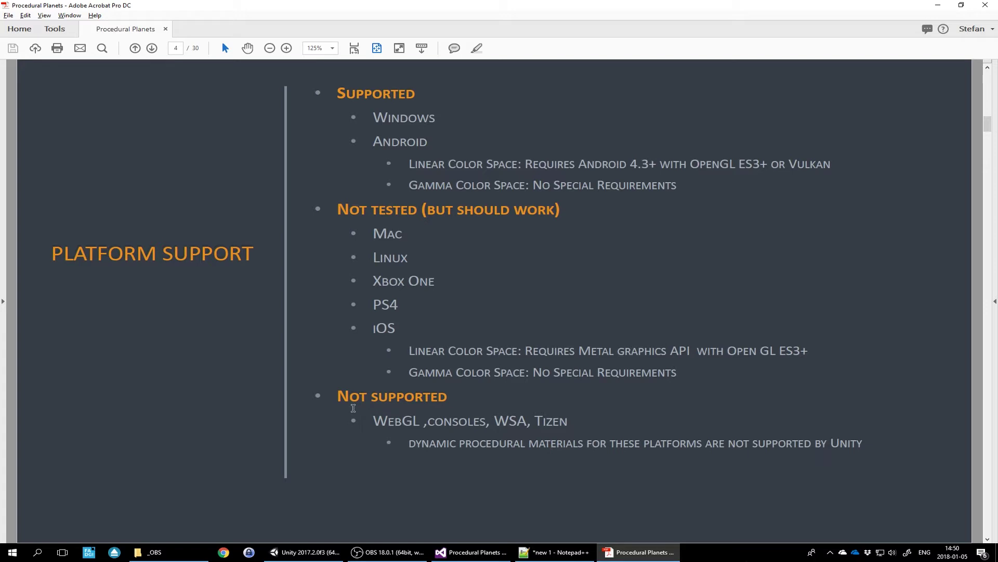
# - Scroll past Color Space to General Information, briefly highlighting the using ProceduralPlanets directive
pyautogui.scroll(-3, 353, 408)
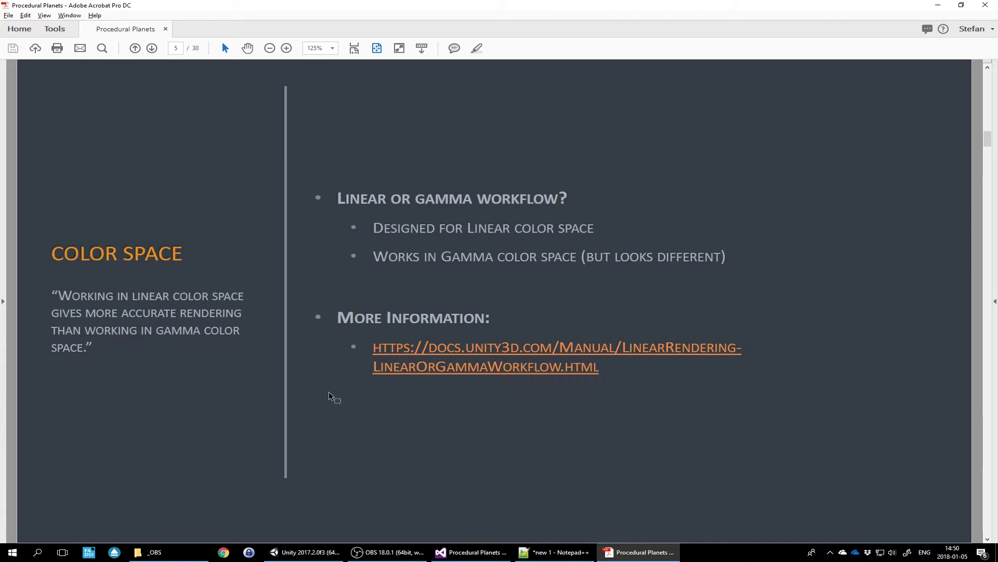
pyautogui.scroll(-1, 174, 369)
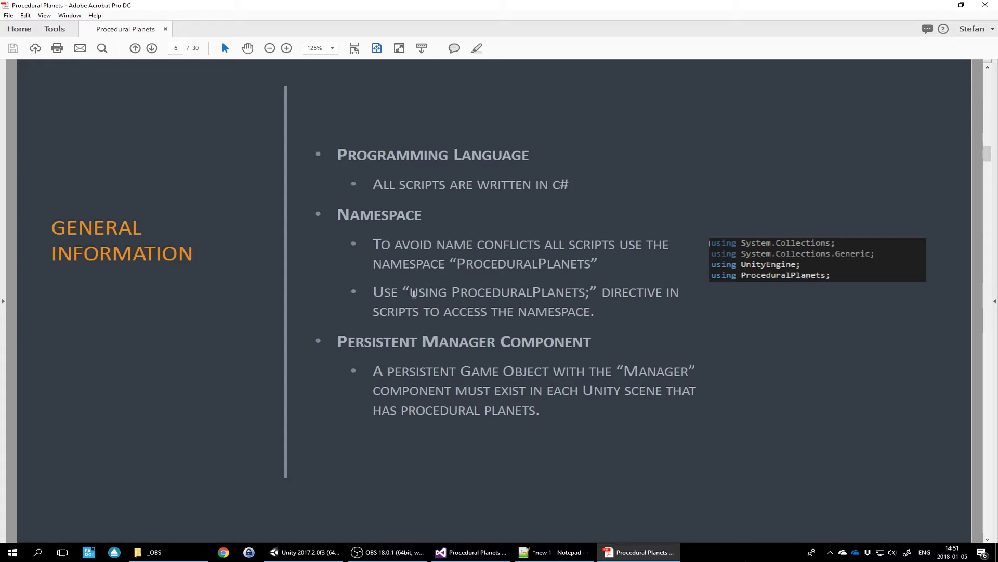
pyautogui.moveTo(410, 294); pyautogui.dragTo(566, 293)
pyautogui.click(565, 293)
# - Scroll down to page 7, the Architecture Overview diagram of the Manager
pyautogui.scroll(-1, 649, 436)
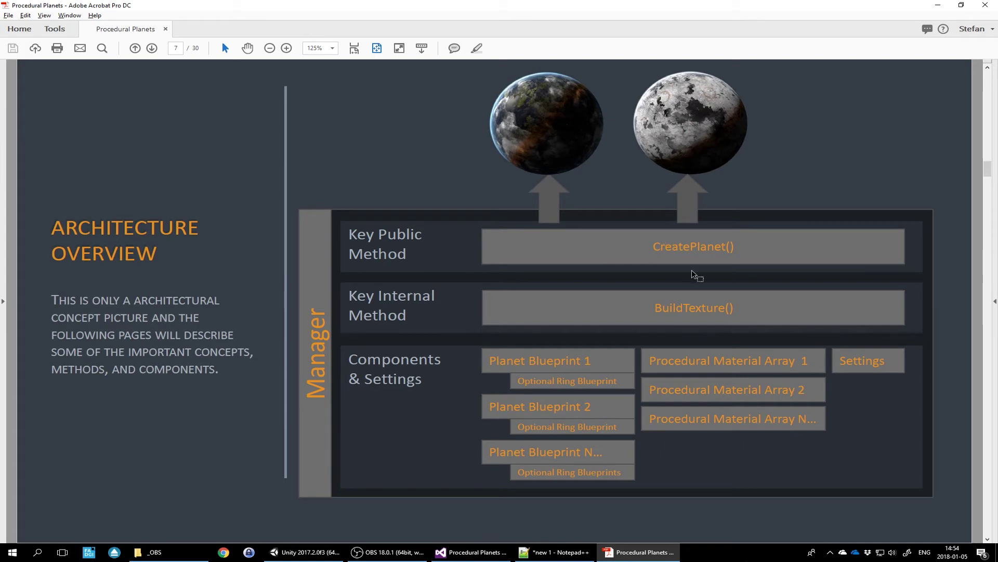
# - Page through the architecture and Key Public Methods slides to page 14, Getting Started
pyautogui.scroll(-1, 600, 286)
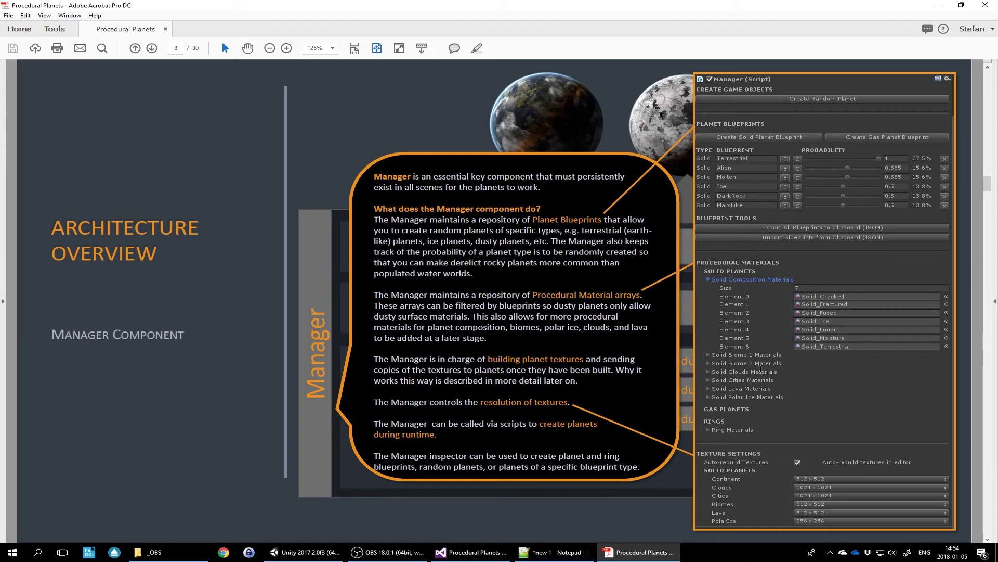
pyautogui.press('Right')
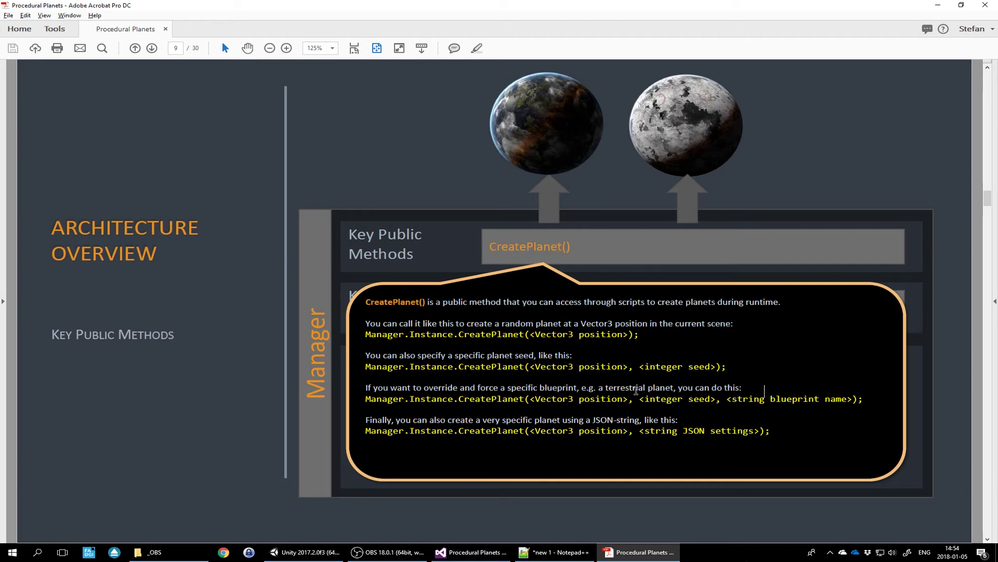
pyautogui.scroll(-1, 238, 315)
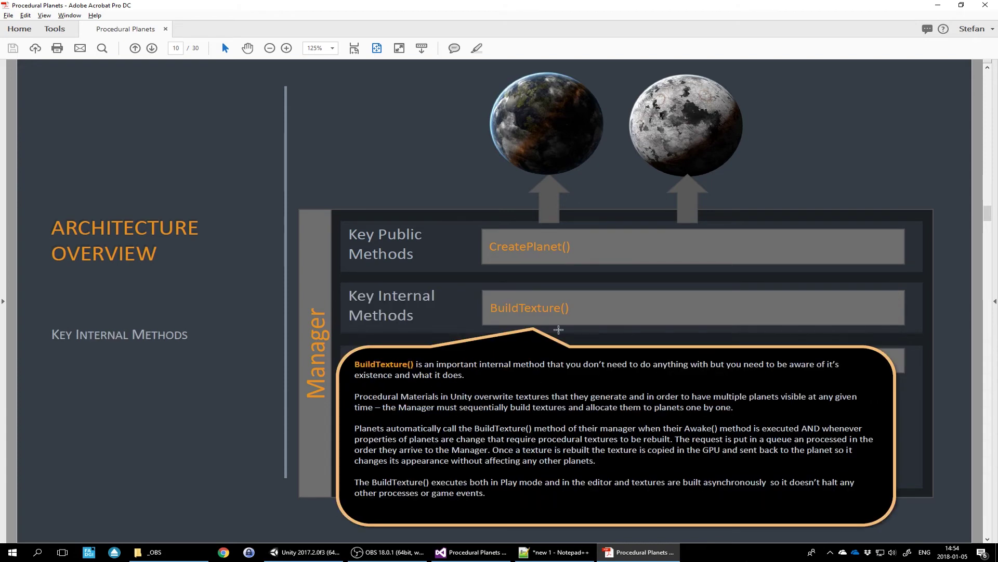
pyautogui.scroll(-1, 558, 329)
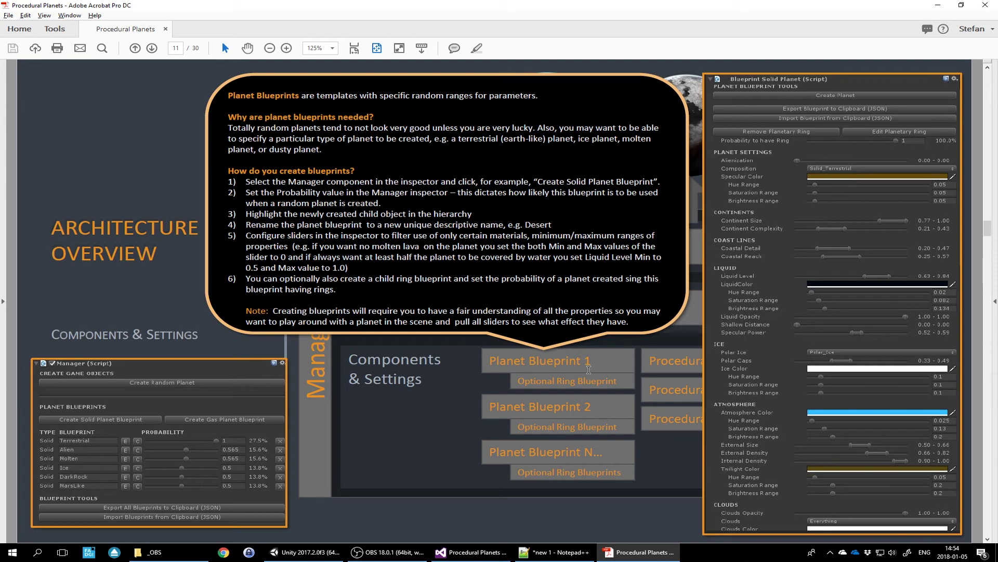
pyautogui.scroll(-1, 598, 395)
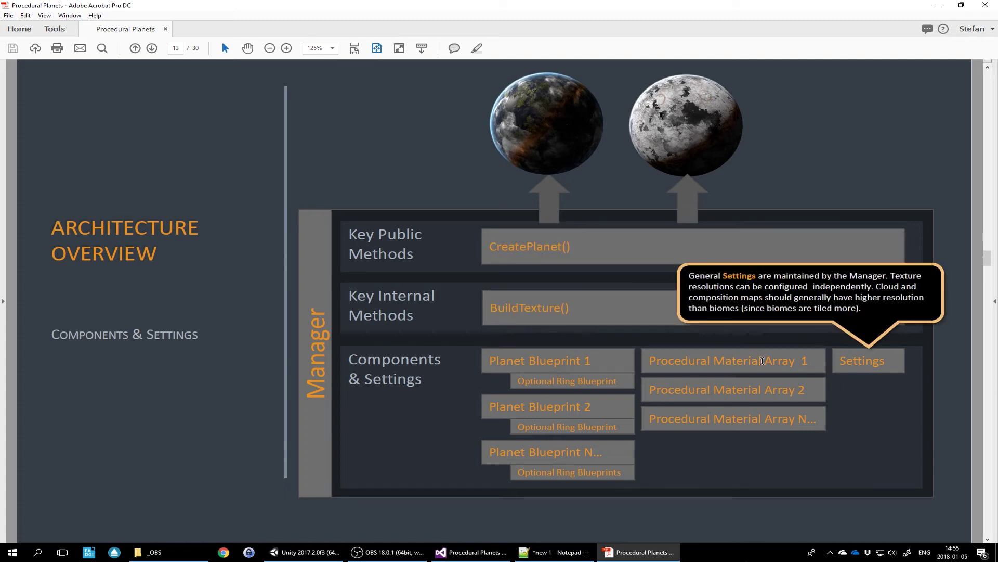
pyautogui.scroll(-2, 876, 396)
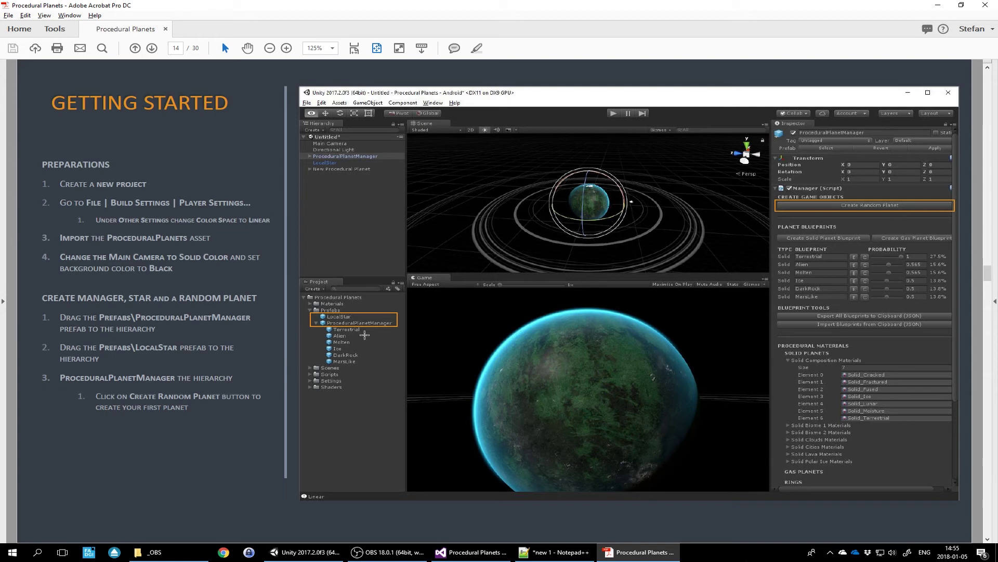
# - Scroll from page 17 past the blueprint and materials pages to page 20, Texture Settings & Resolutions
pyautogui.scroll(-2, 364, 336)
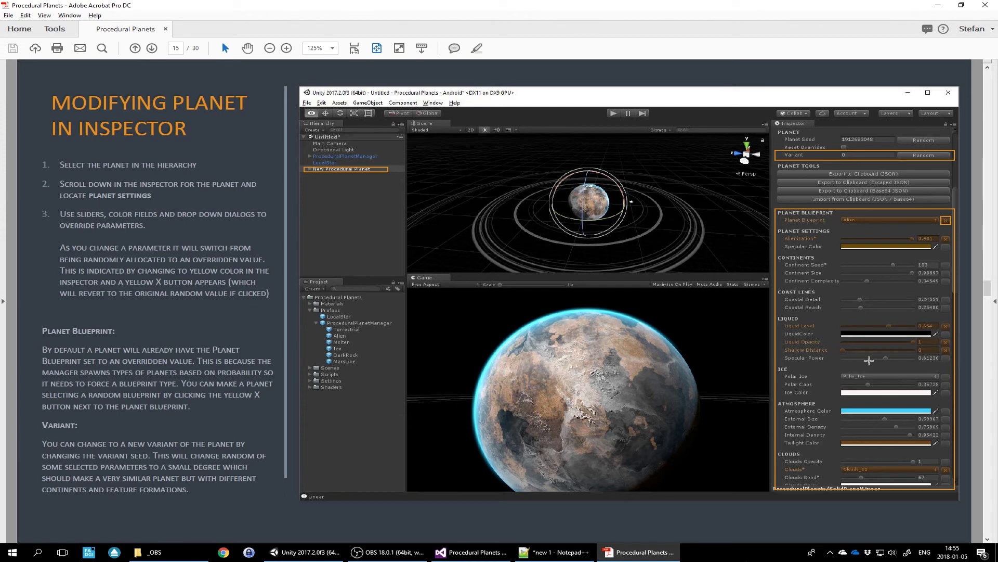
pyautogui.scroll(-1, 863, 379)
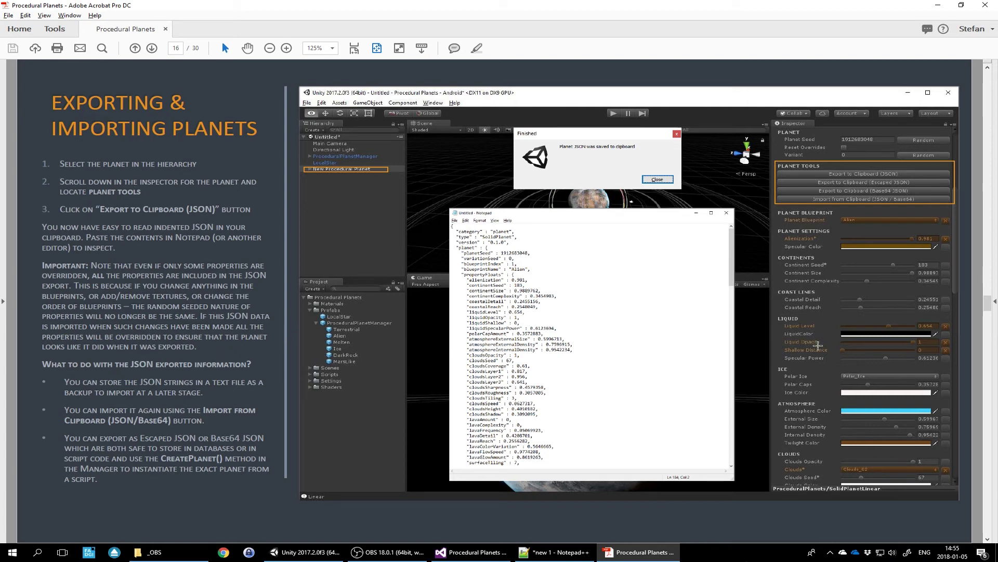
pyautogui.scroll(-2, 749, 386)
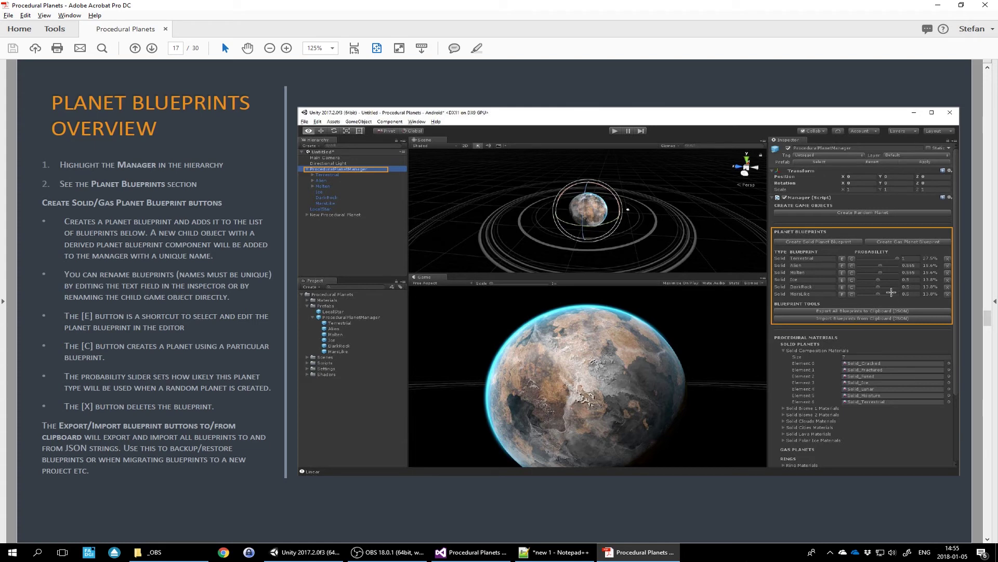
pyautogui.scroll(-1, 886, 289)
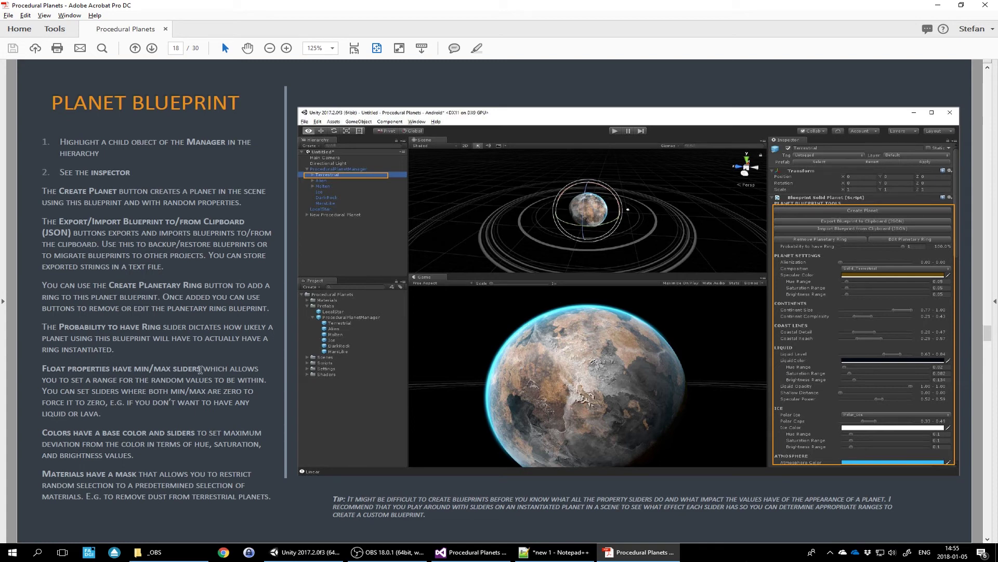
pyautogui.scroll(-3, 200, 369)
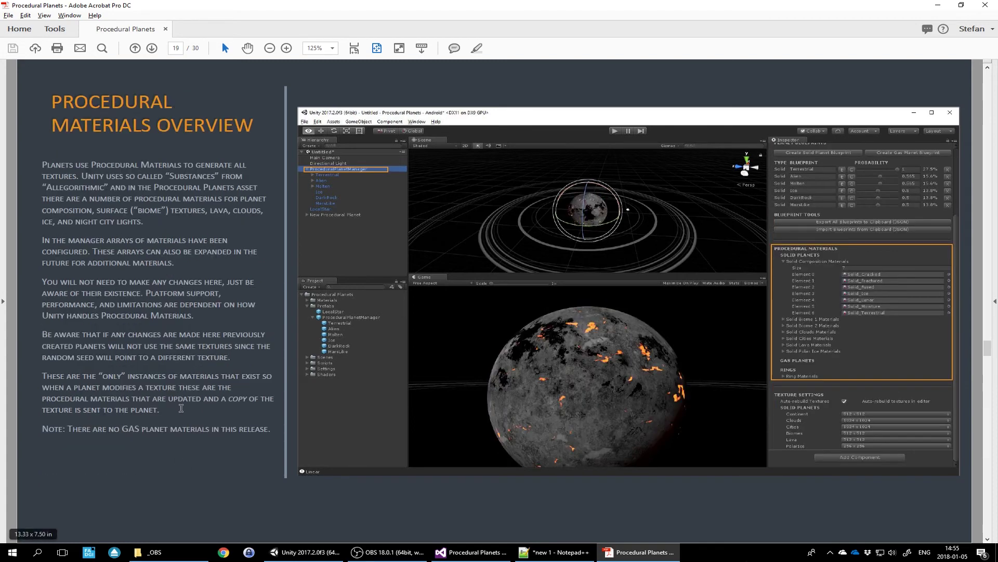
pyautogui.scroll(-3, 877, 341)
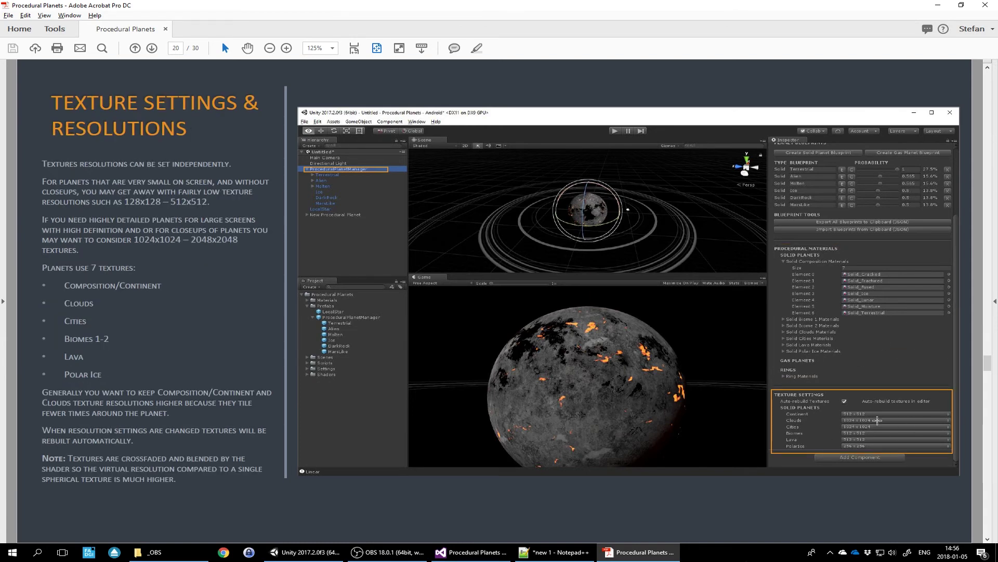
# - Scroll past the Planet Properties pages 21–27 to page 28, Anticipated Questions on creating planets
pyautogui.scroll(-3, 876, 420)
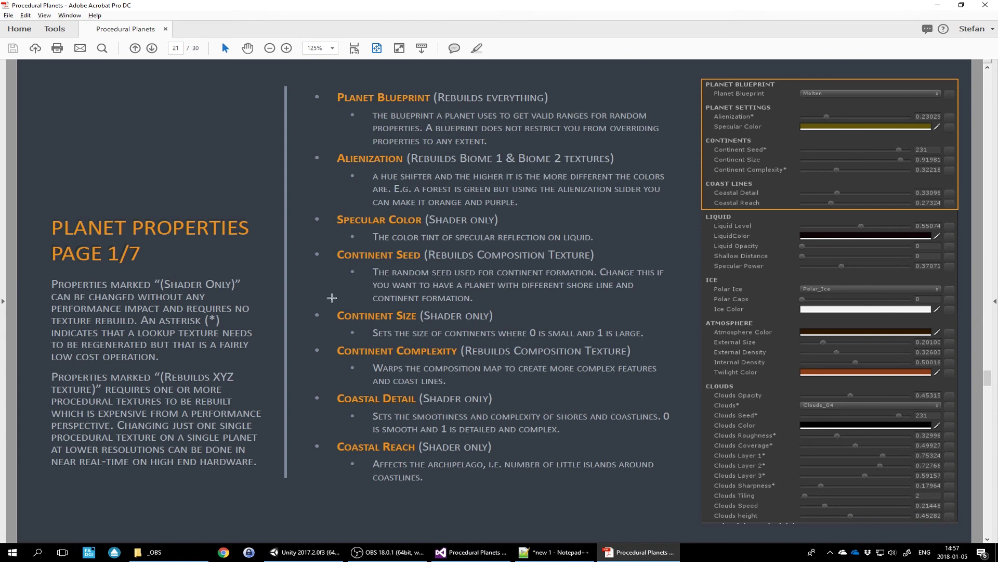
pyautogui.scroll(-1, 330, 289)
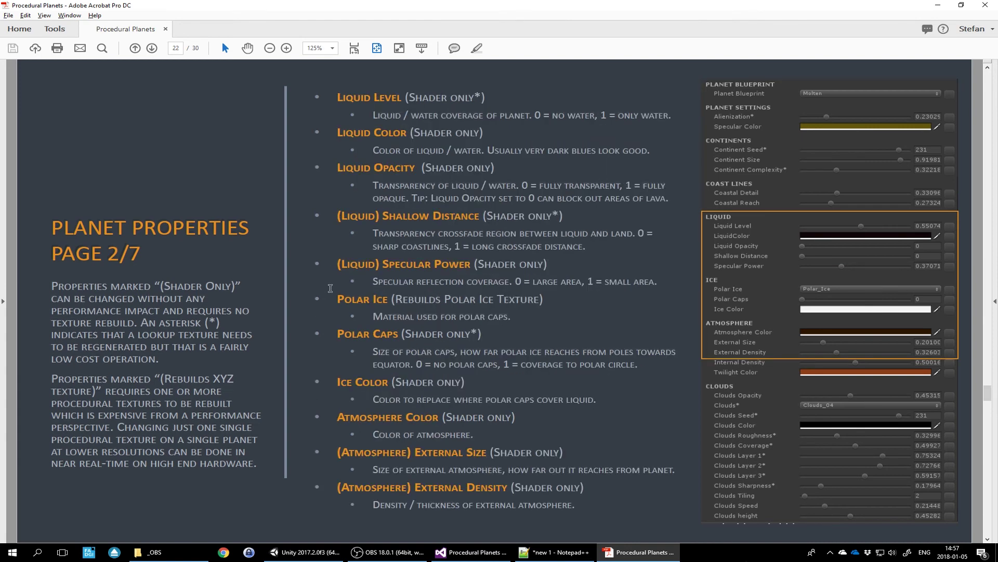
pyautogui.scroll(-2, 223, 306)
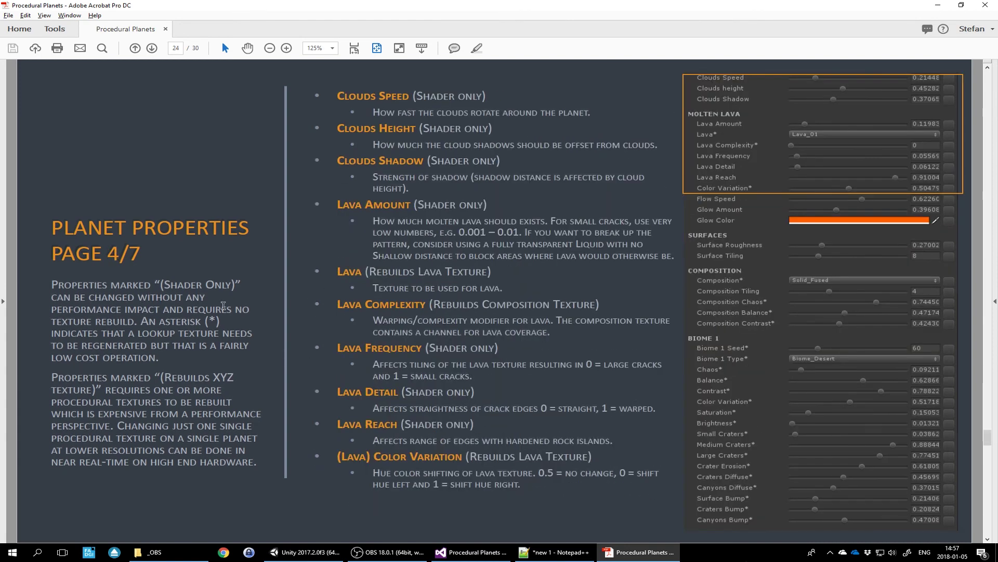
pyautogui.scroll(-2, 223, 306)
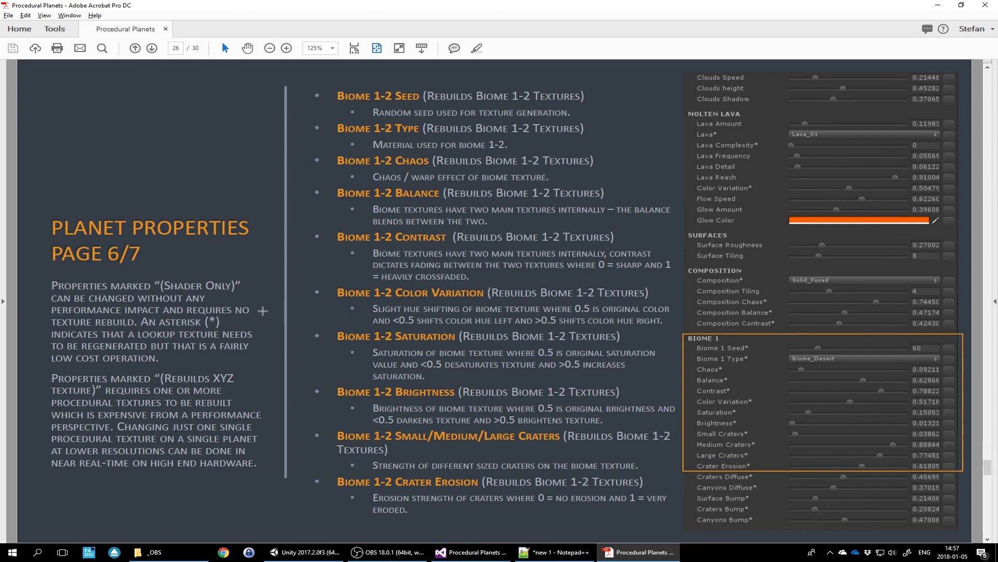
pyautogui.scroll(-2, 263, 310)
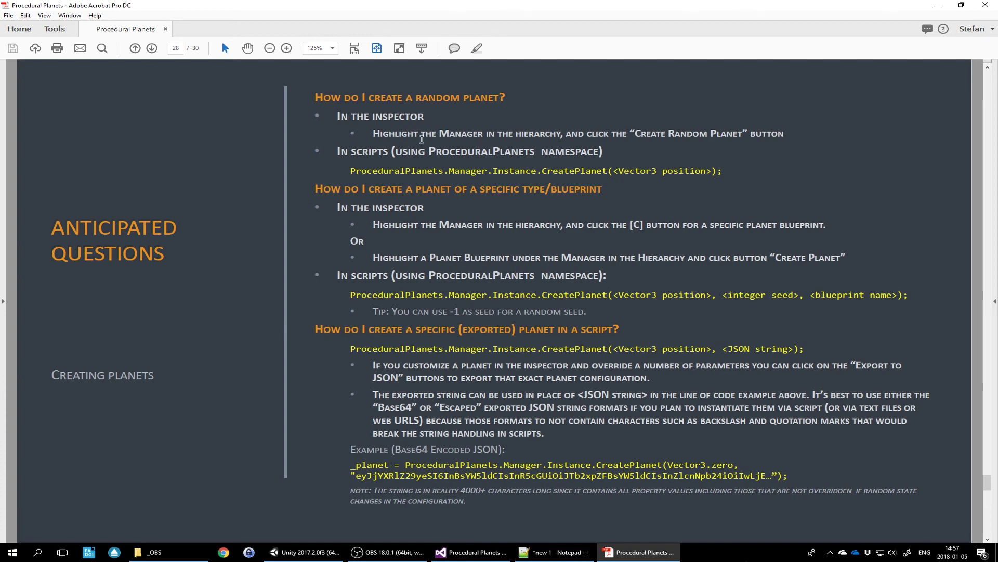
# - Move to page 29 on overriding properties, then to page 30 on texture-build completion
pyautogui.press('Right')
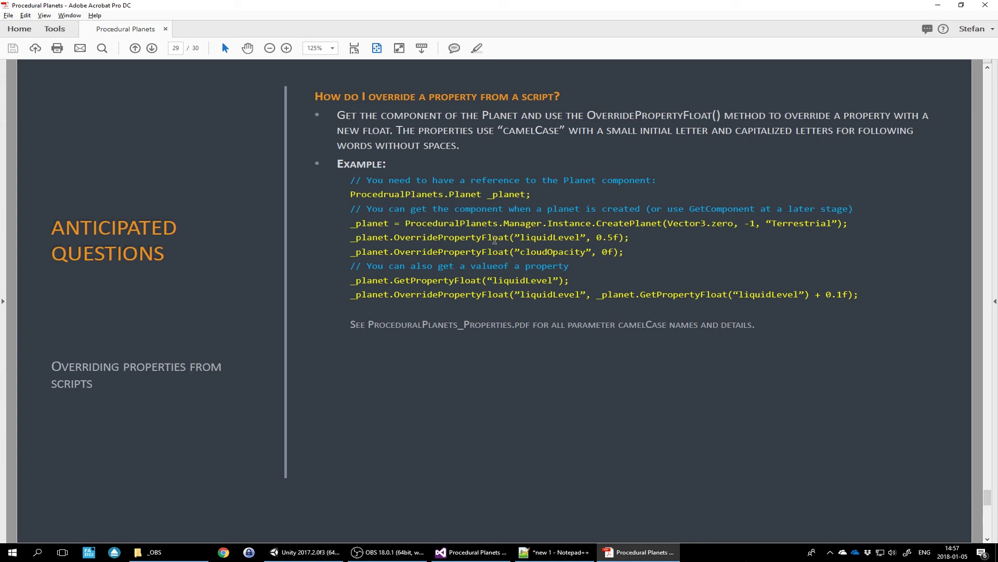
pyautogui.scroll(-2, 495, 246)
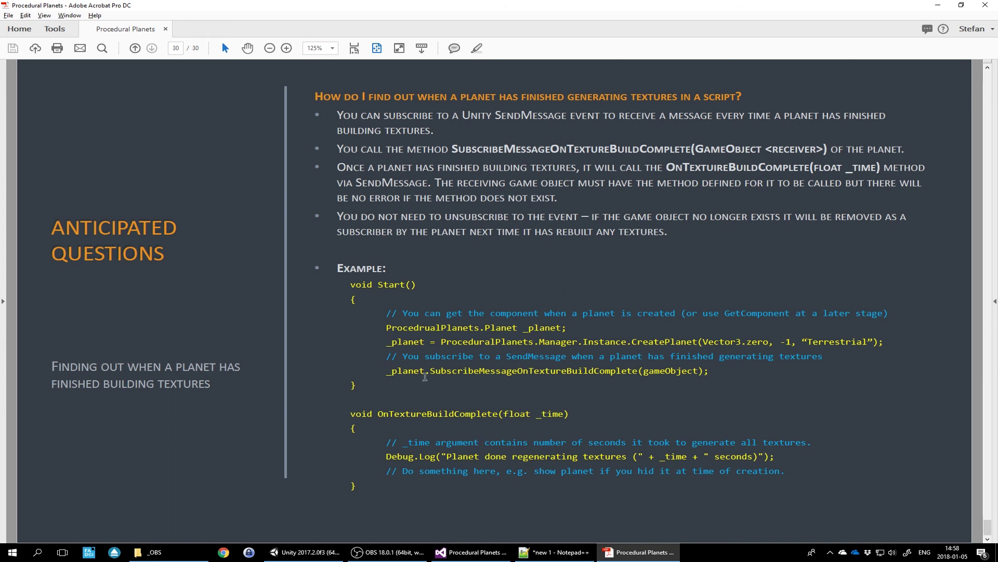
# - Close the manual and open ProceduralPlanets_Properties from the Project panel to review its properties table
pyautogui.click(985, 5)
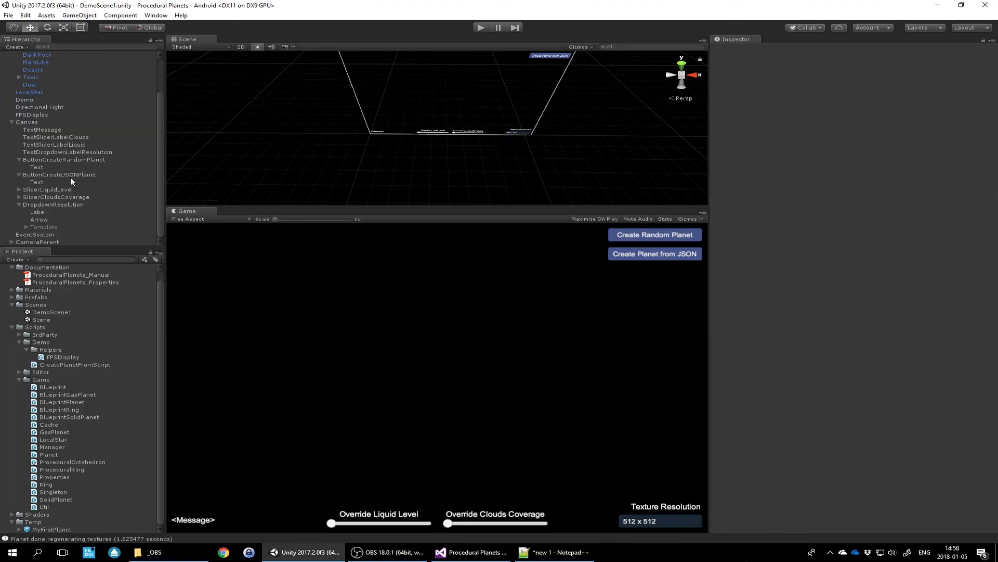
pyautogui.doubleClick(78, 282)
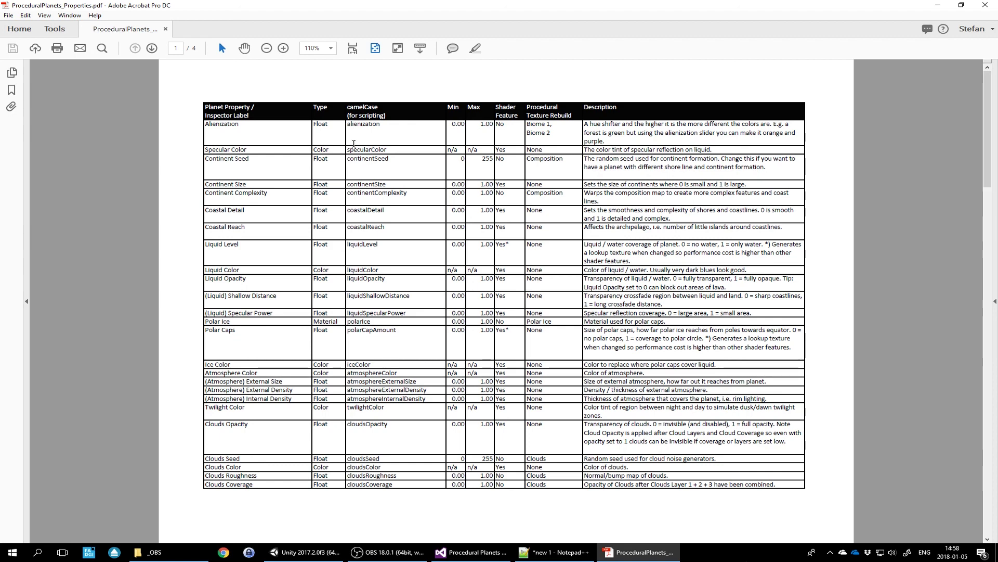
pyautogui.scroll(-10, 378, 228)
pyautogui.scroll(-5, 377, 228)
pyautogui.scroll(15, 374, 265)
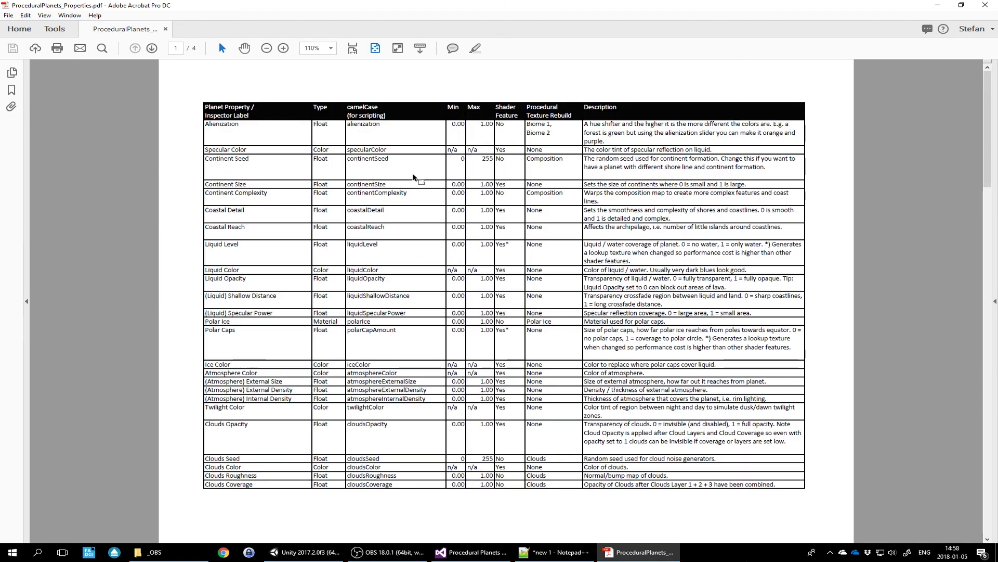
pyautogui.click(976, 6)
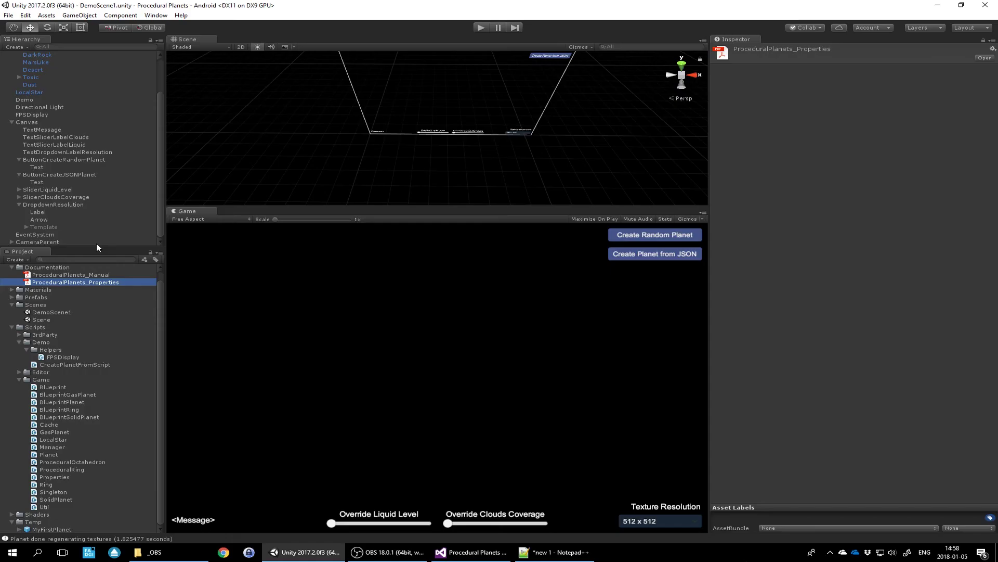